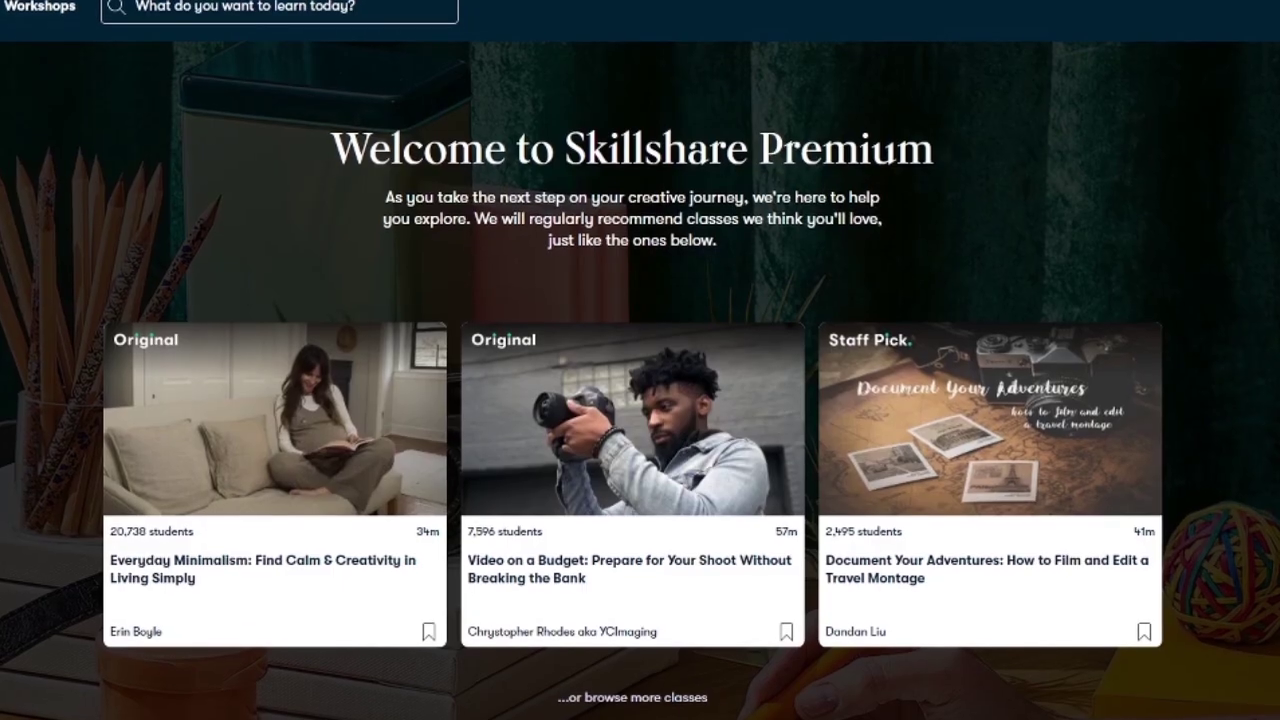
- Scroll the Skillshare home page down to the Recommended Lists row
scroll(640, 400, "down", 1)
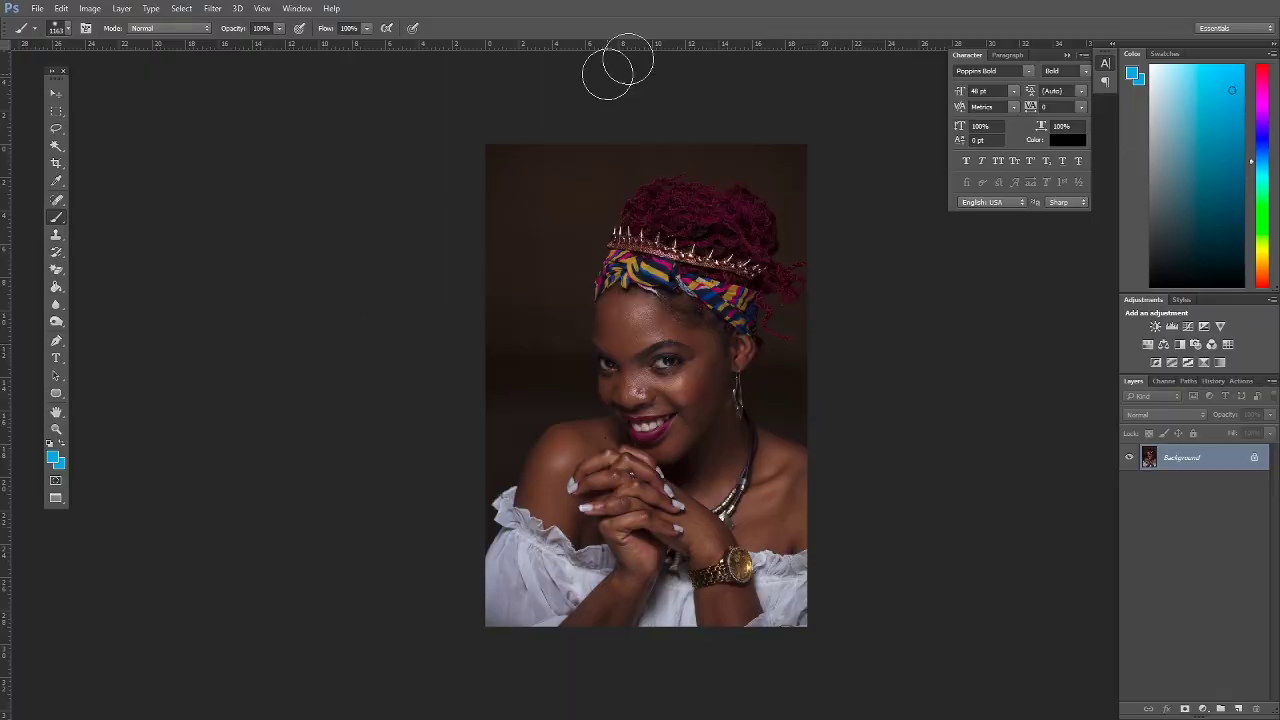
- Select the Zoom tool in the Tools panel
left_click(56, 429)
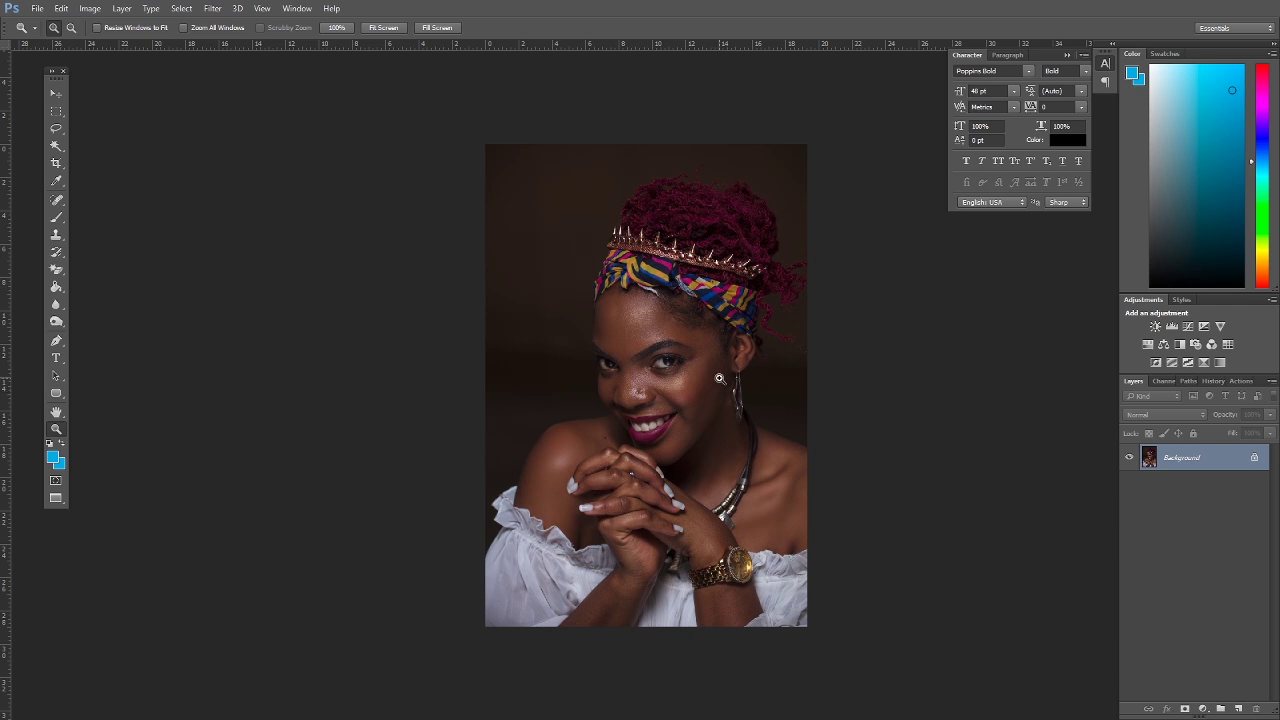
- Zoom in on the portrait around the woman's face
left_click(728, 350)
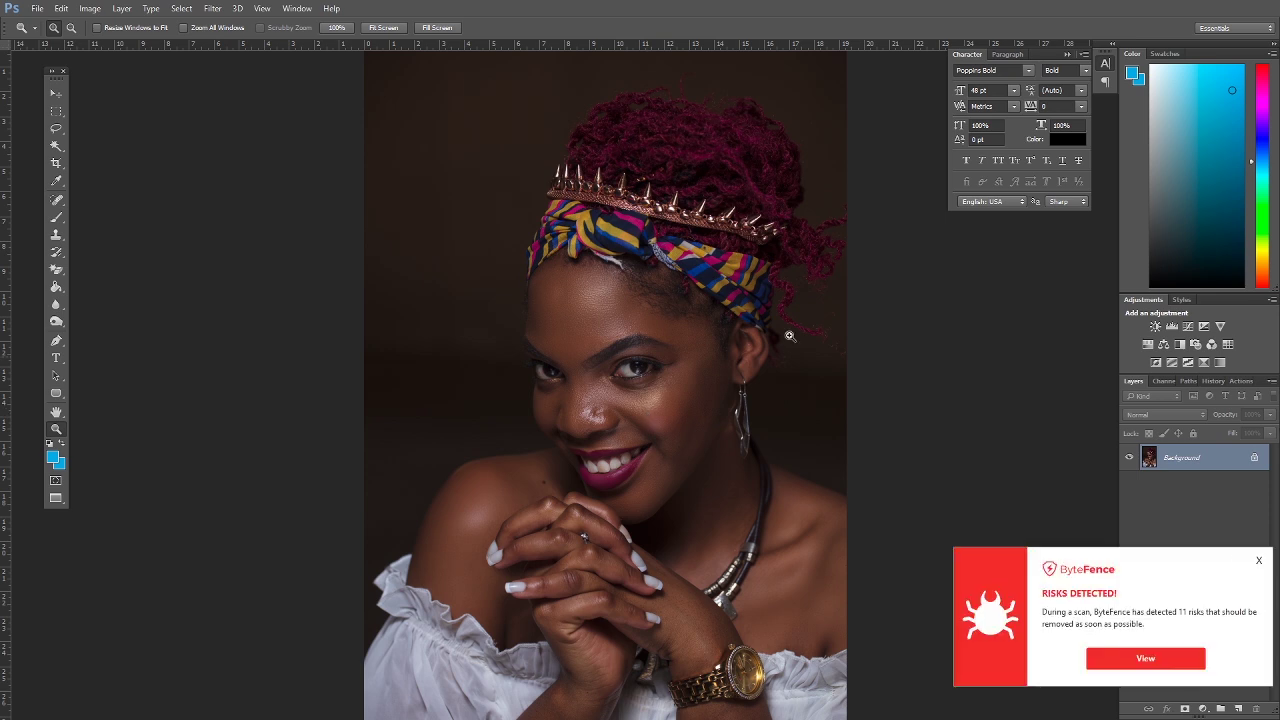
- Dismiss the ByteFence notification, then pan and marquee-zoom onto her face and headwrap
left_click(1259, 561)
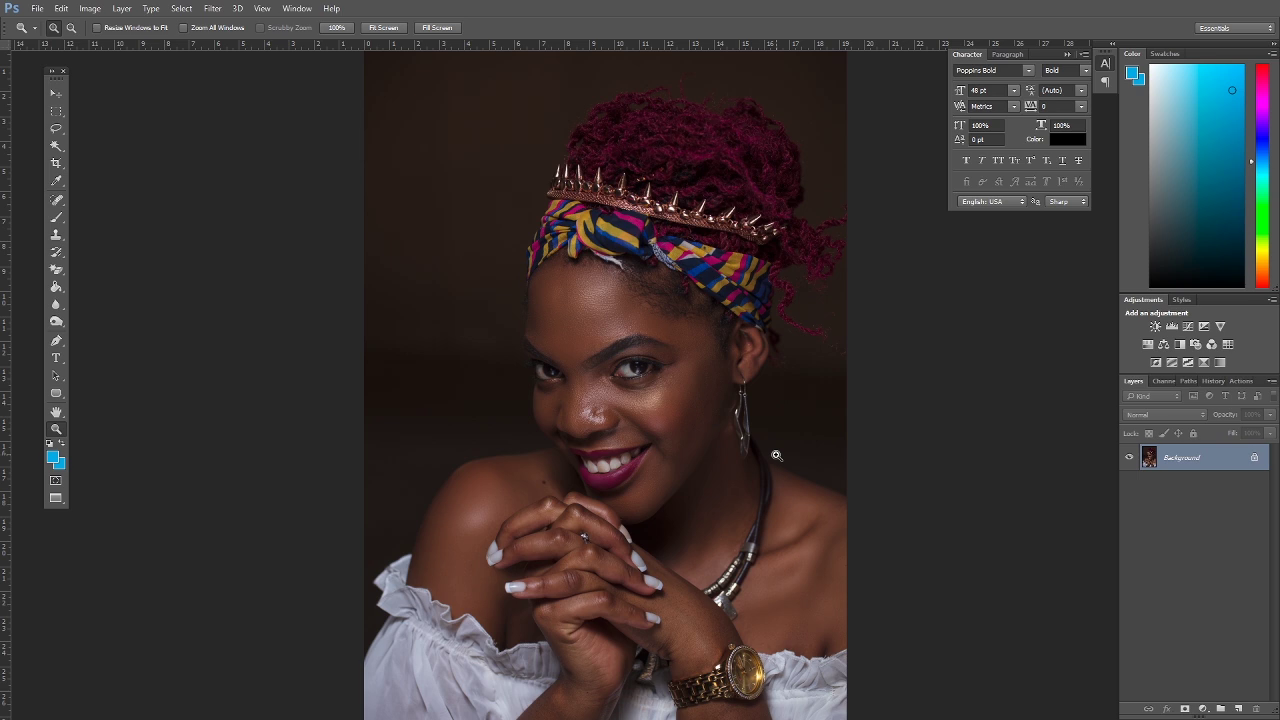
left_click_drag(662, 397, 580, 317)
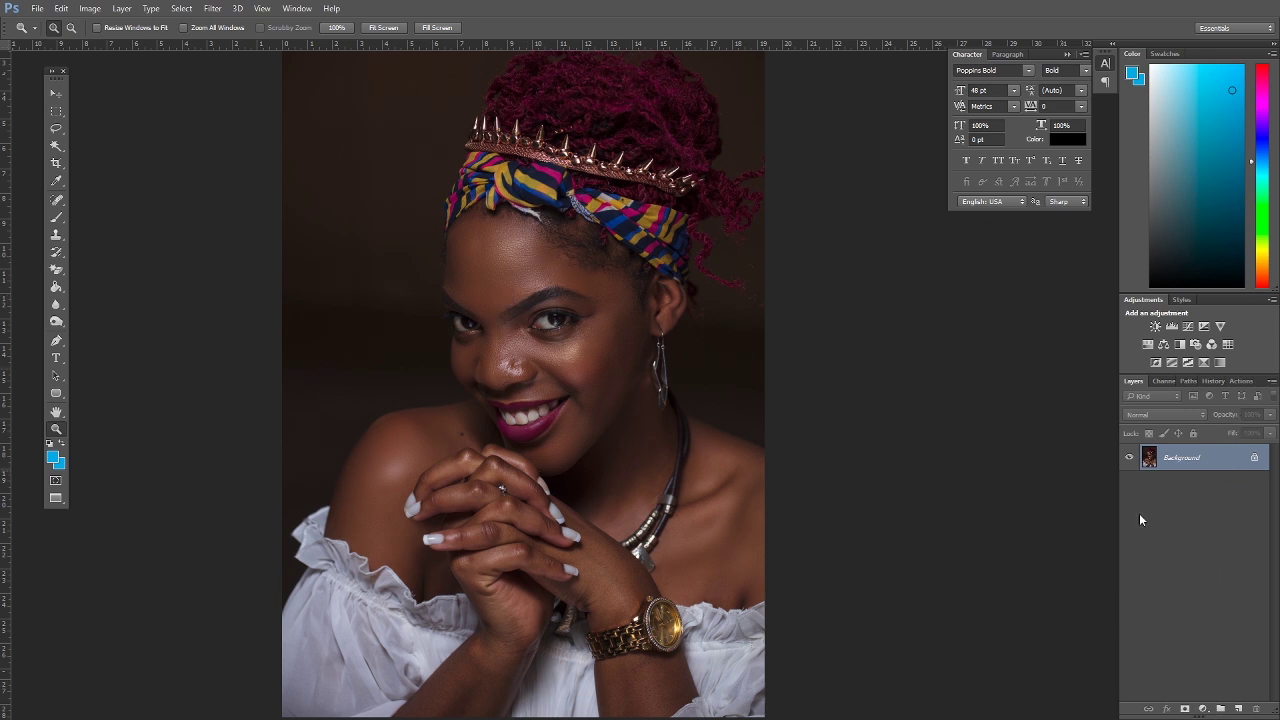
left_click_drag(337, 50, 671, 491)
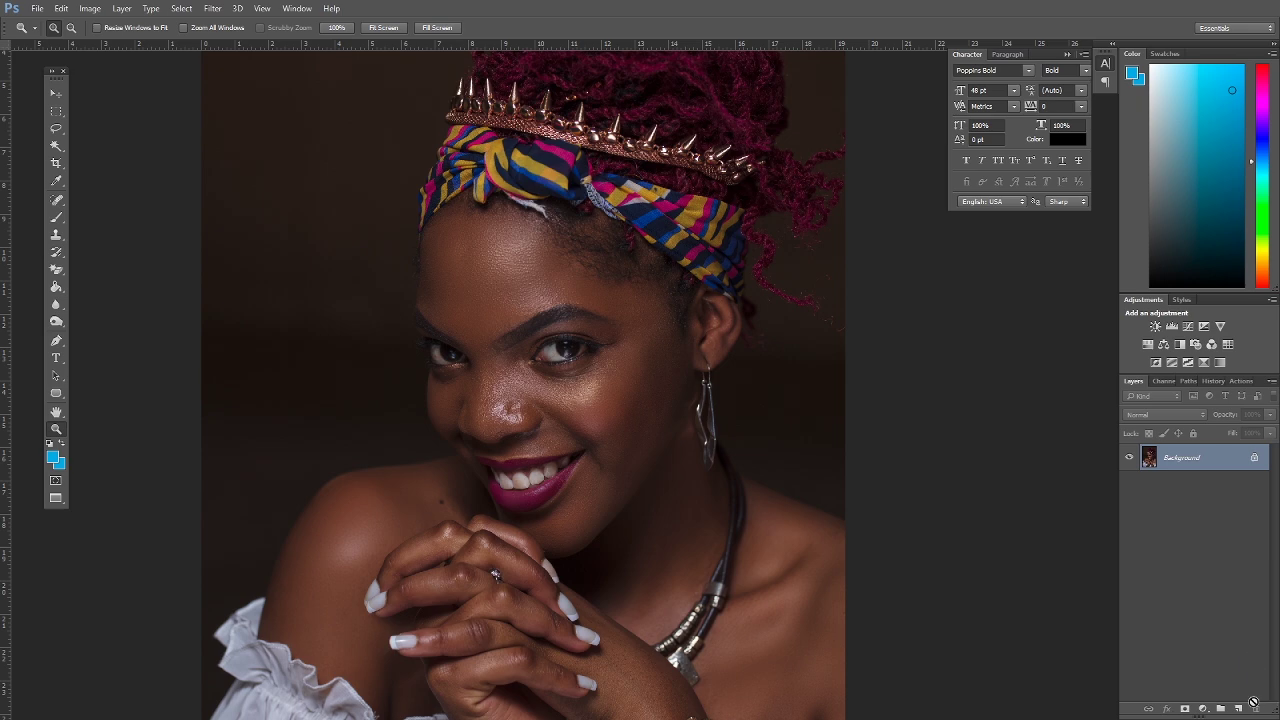
- Add a Curves adjustment layer above the Background from the adjustment layer menu
left_click(1203, 709)
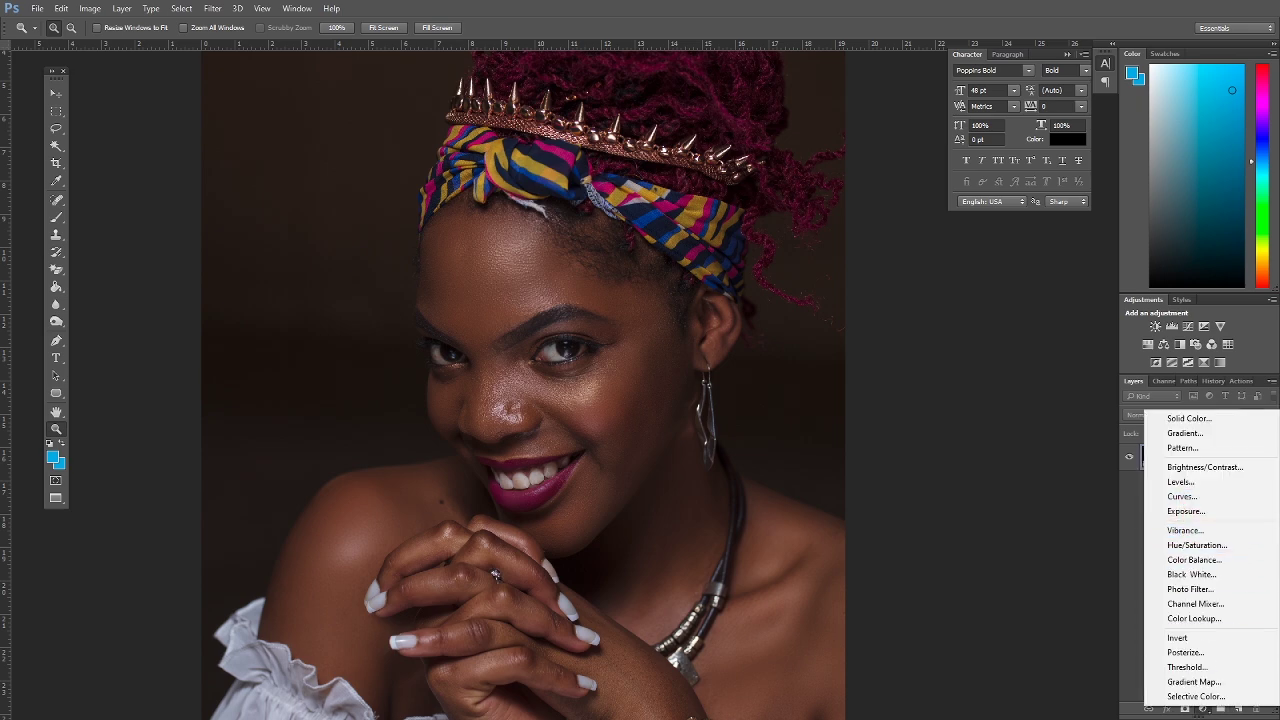
left_click(1203, 709)
left_click(1203, 709)
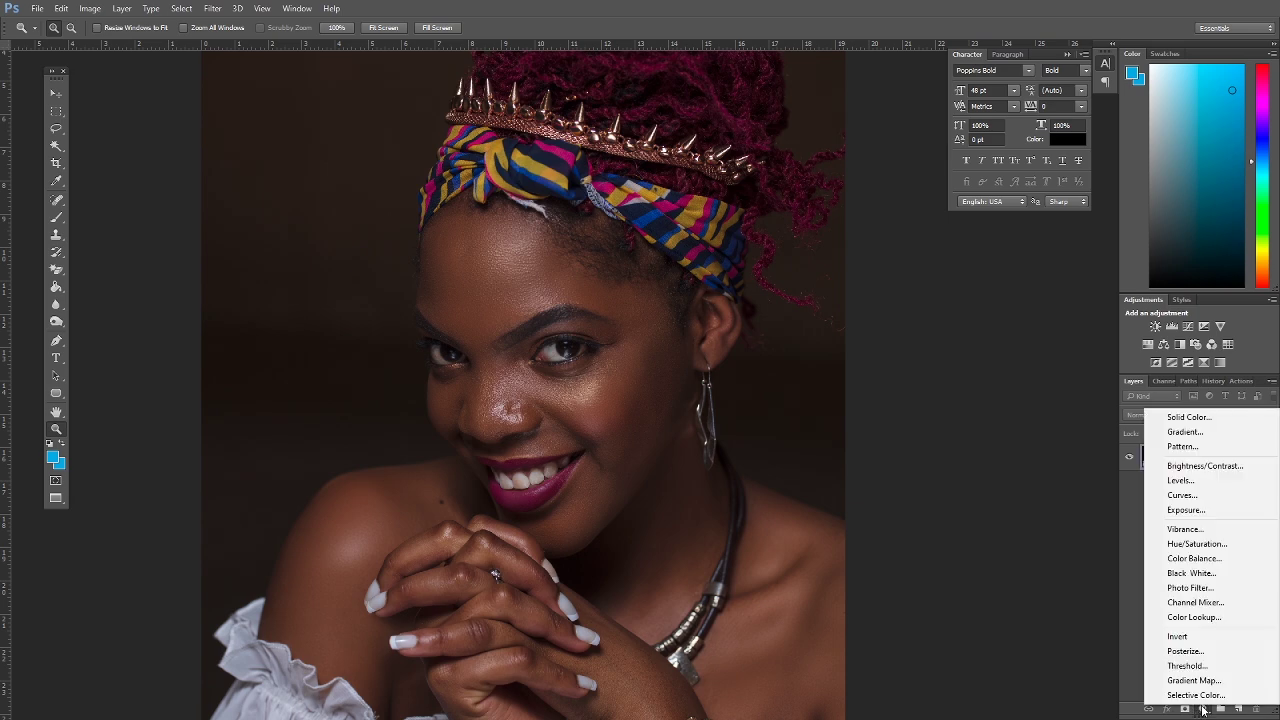
left_click(1184, 500)
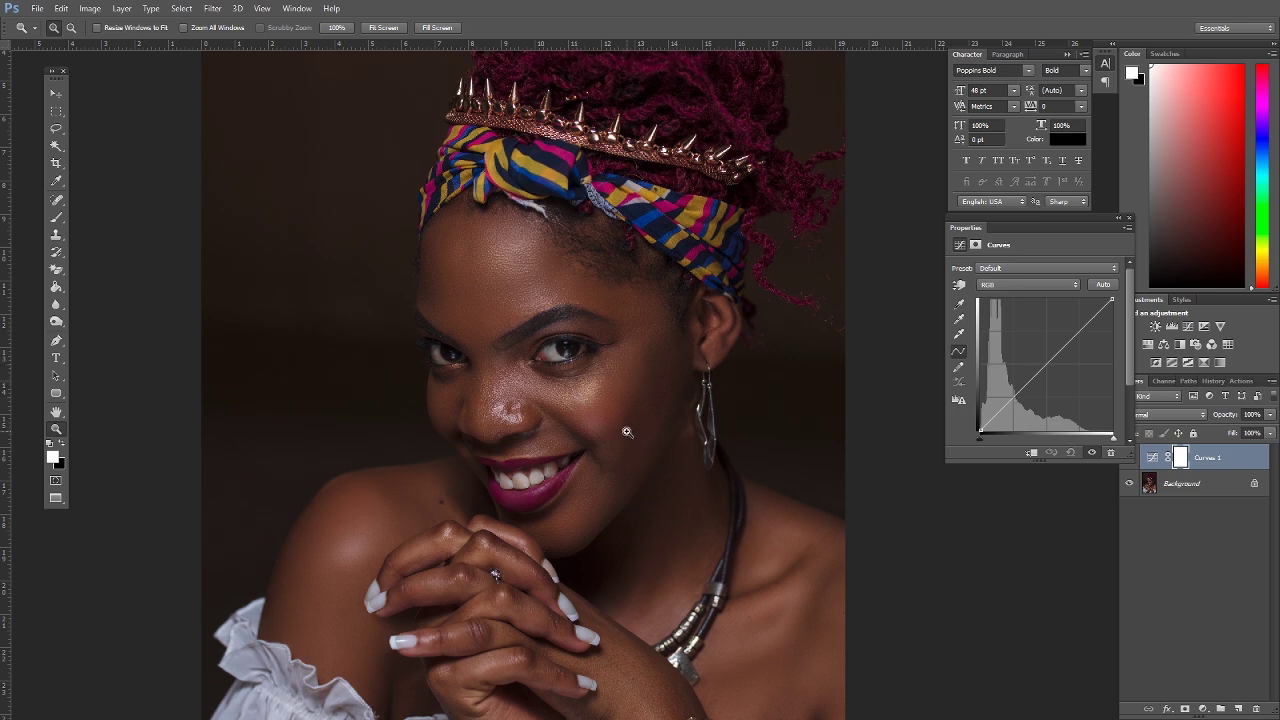
- Add a shadow point and raise a highlight point on the curve to brighten the portrait
left_click(1012, 398)
left_click_drag(1012, 398, 1014, 400)
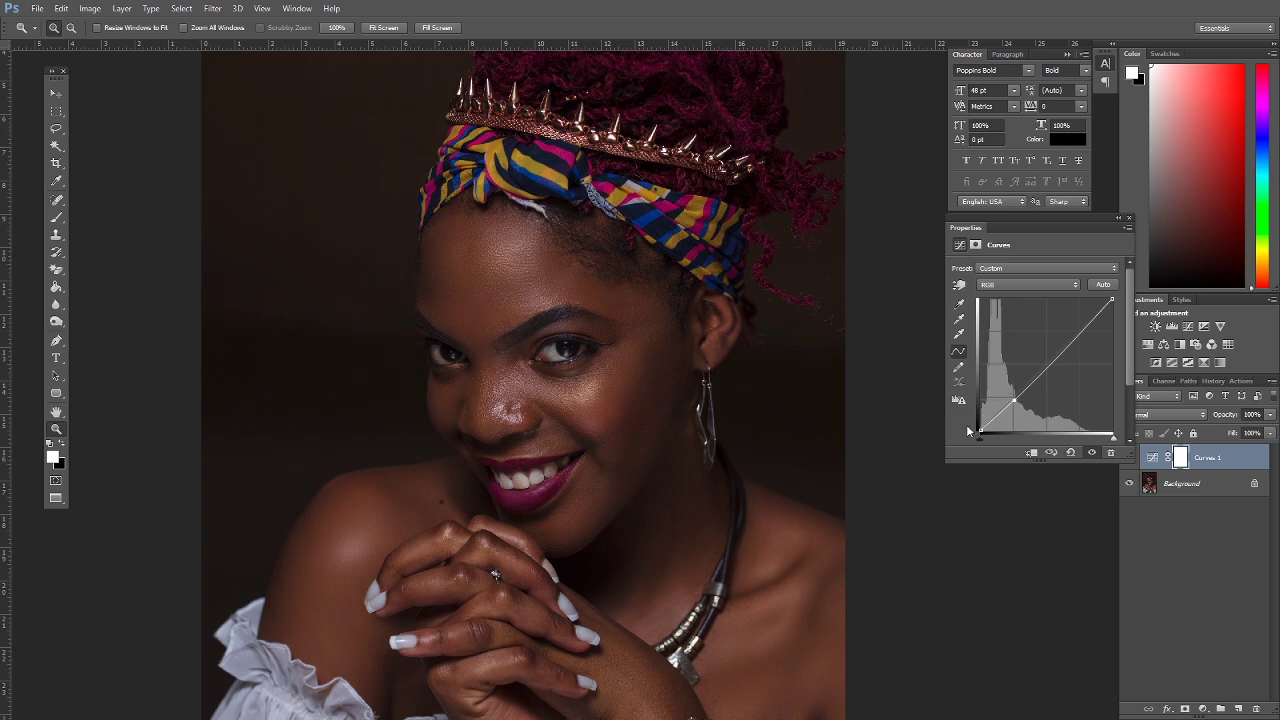
left_click(1080, 332)
left_click_drag(1080, 332, 1068, 320)
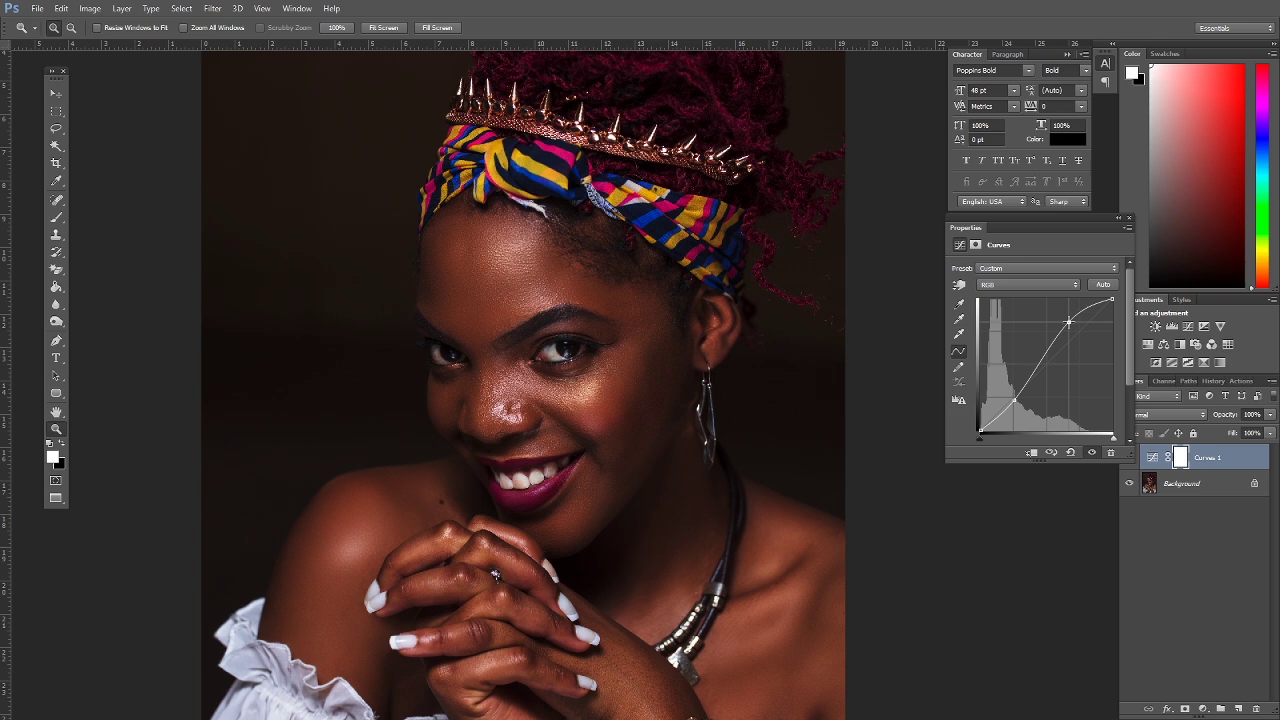
left_click_drag(1068, 322, 1068, 327)
left_click(1129, 217)
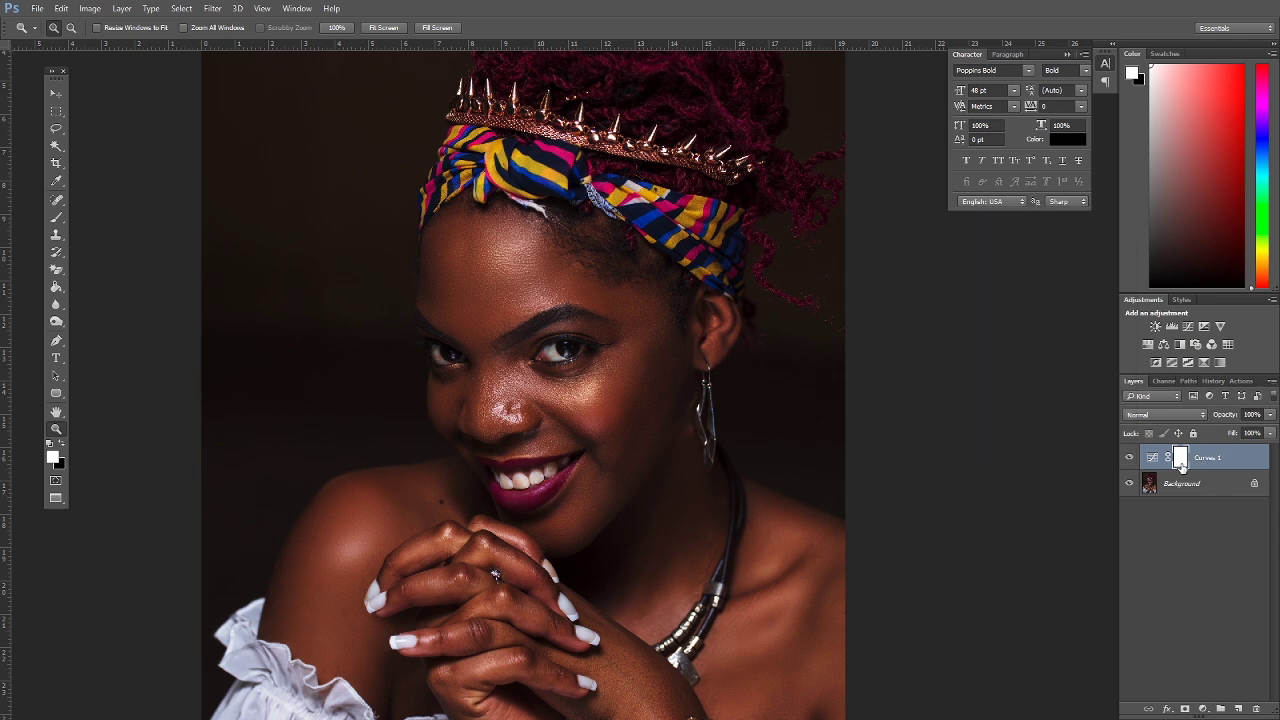
- In Curves 1 Blending Options, set the This Layer Blend If black slider to 16
double_click(1238, 459)
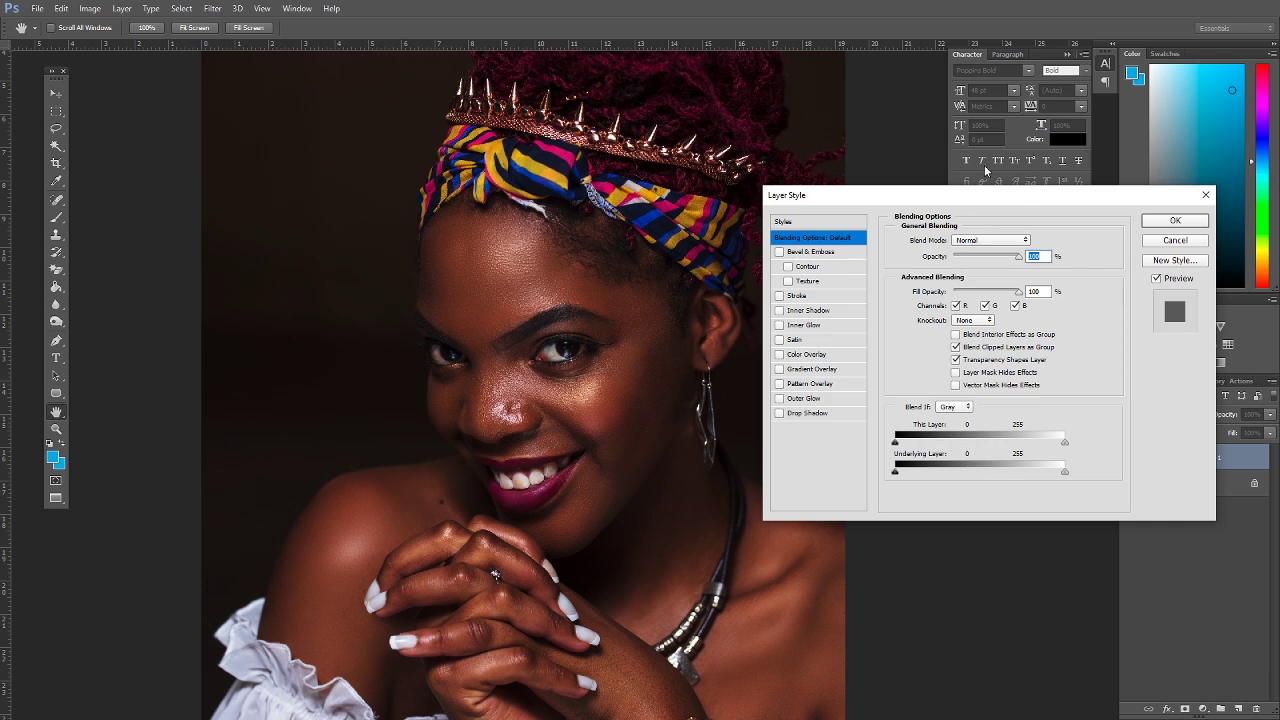
left_click_drag(951, 196, 1023, 148)
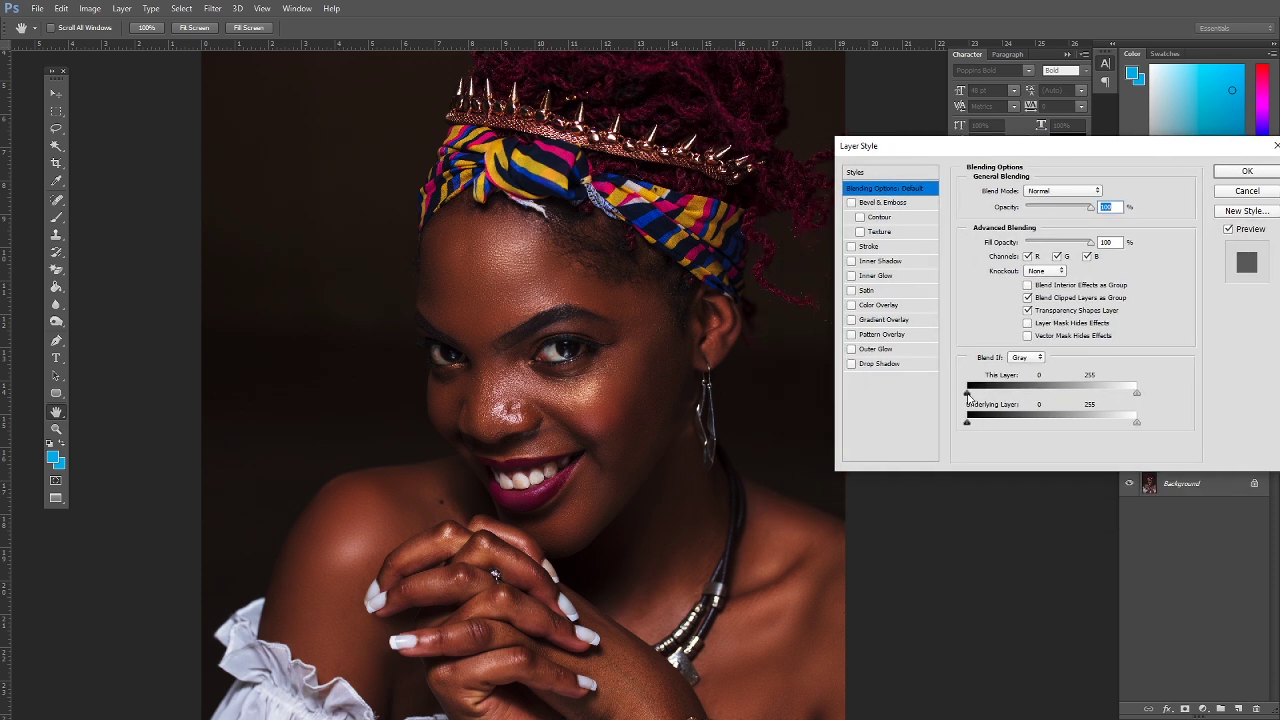
left_click_drag(968, 394, 980, 394)
left_click_drag(988, 395, 966, 393)
left_click_drag(967, 394, 978, 396)
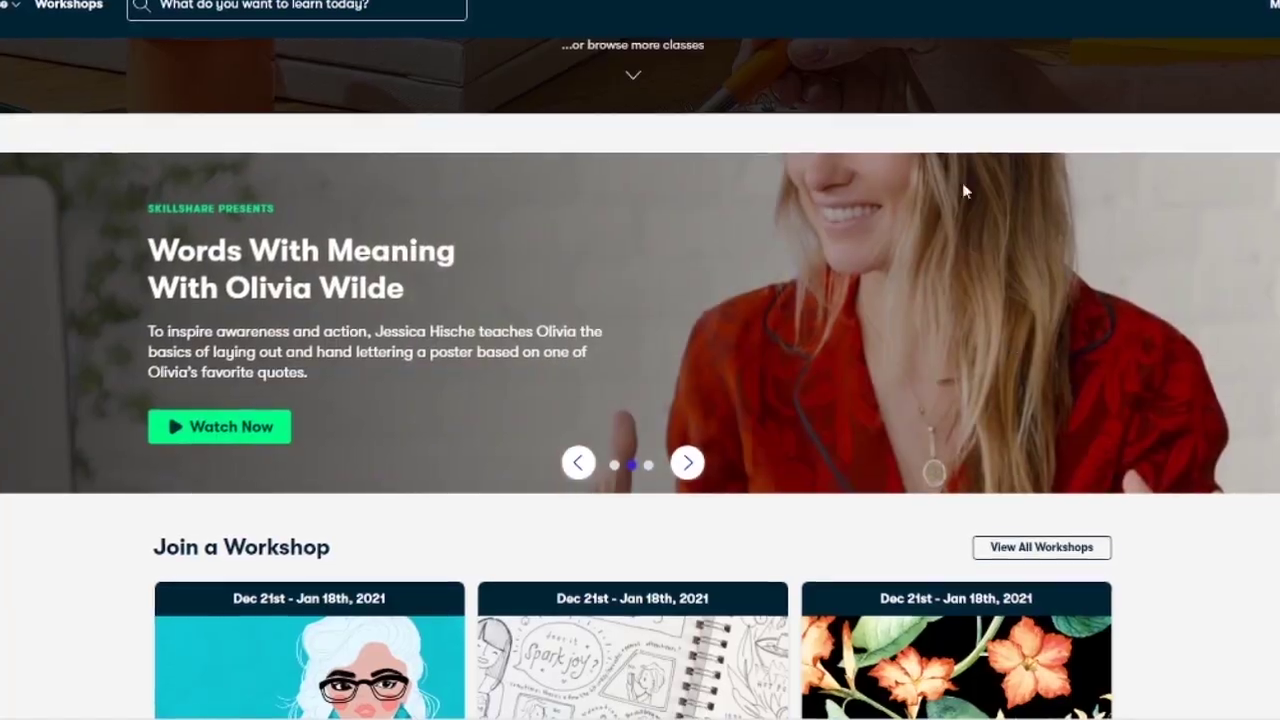
- Browse the Best This Month row and open the Photoshop CC Essentials class and DSLR Camera Essentials list
scroll(962, 185, "down", 20)
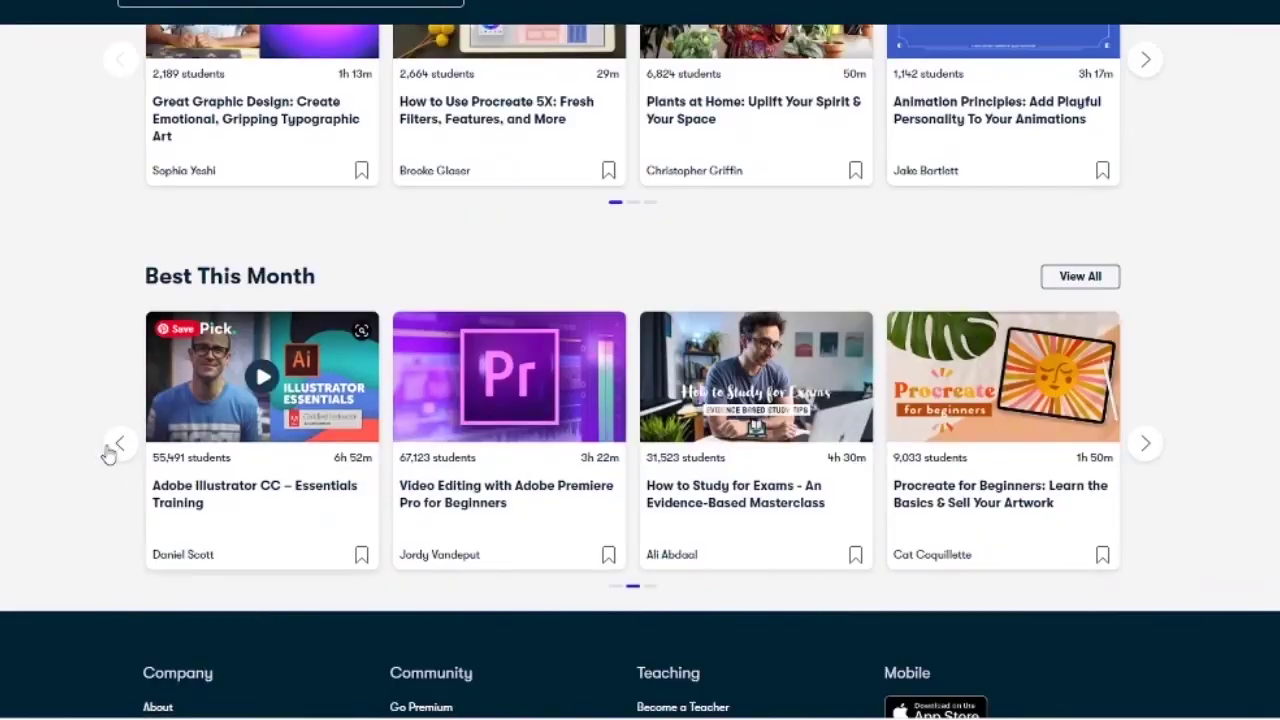
left_click(112, 448)
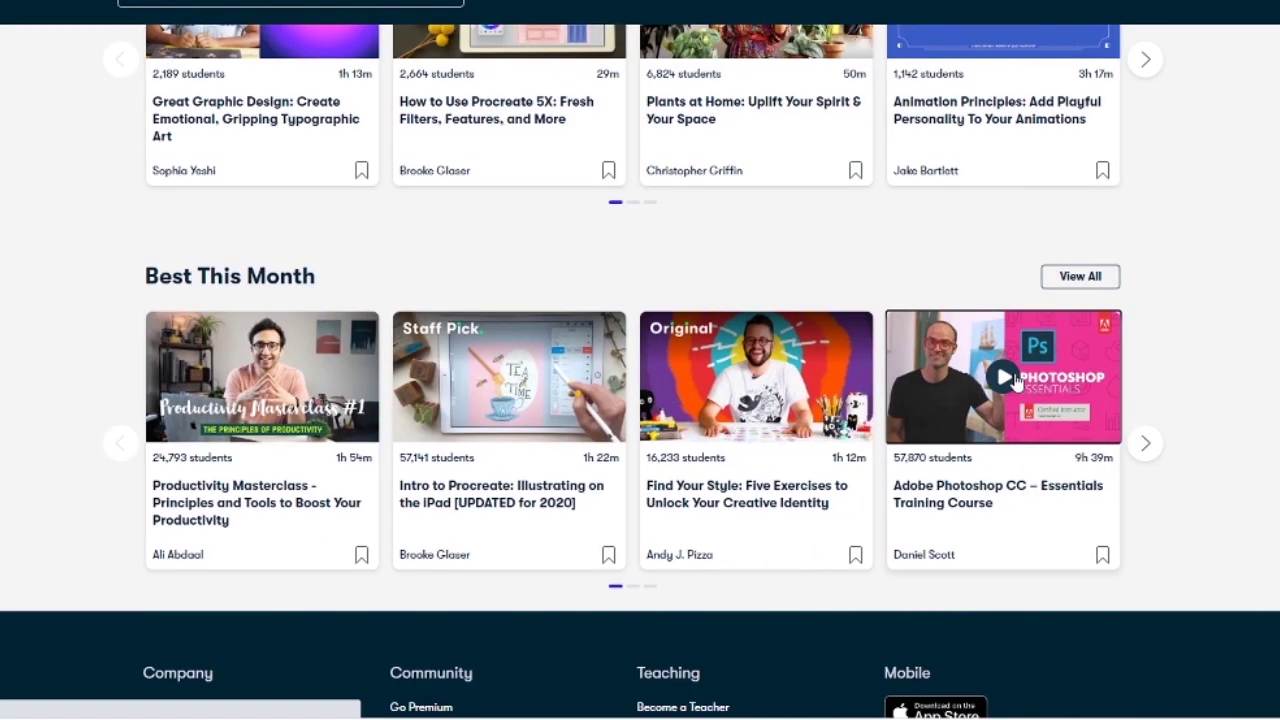
left_click(1112, 482)
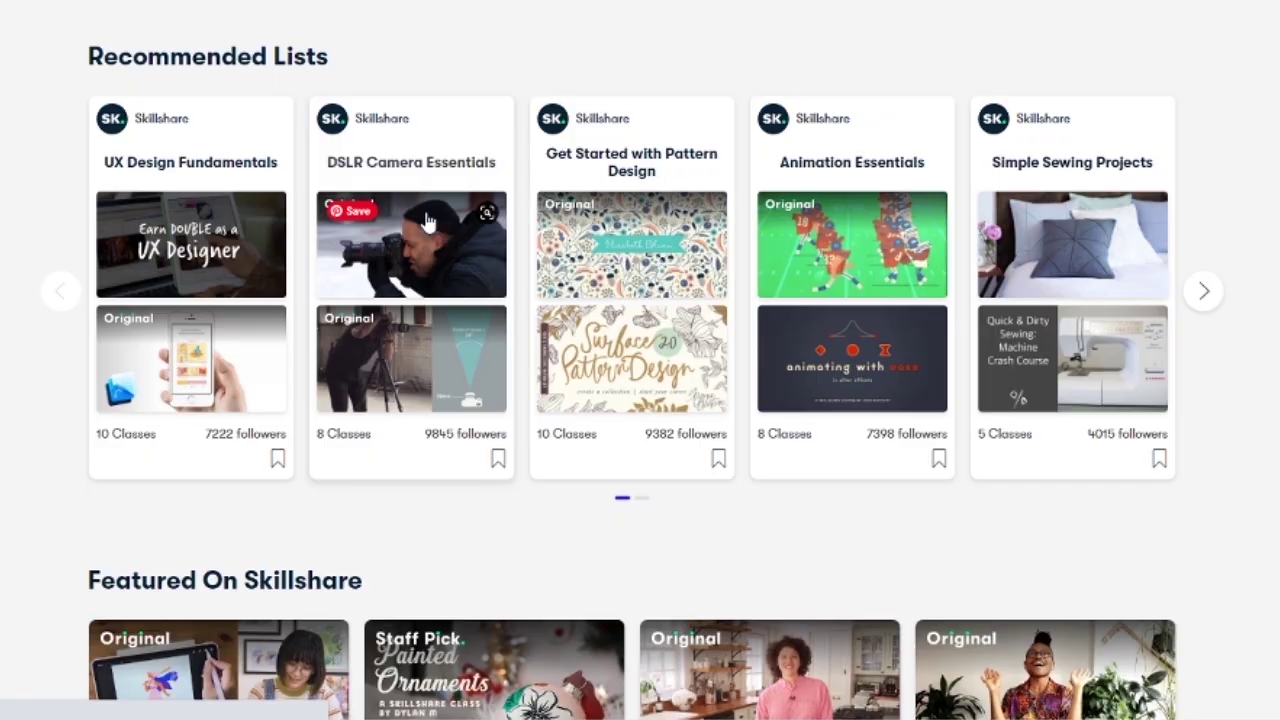
left_click(426, 220)
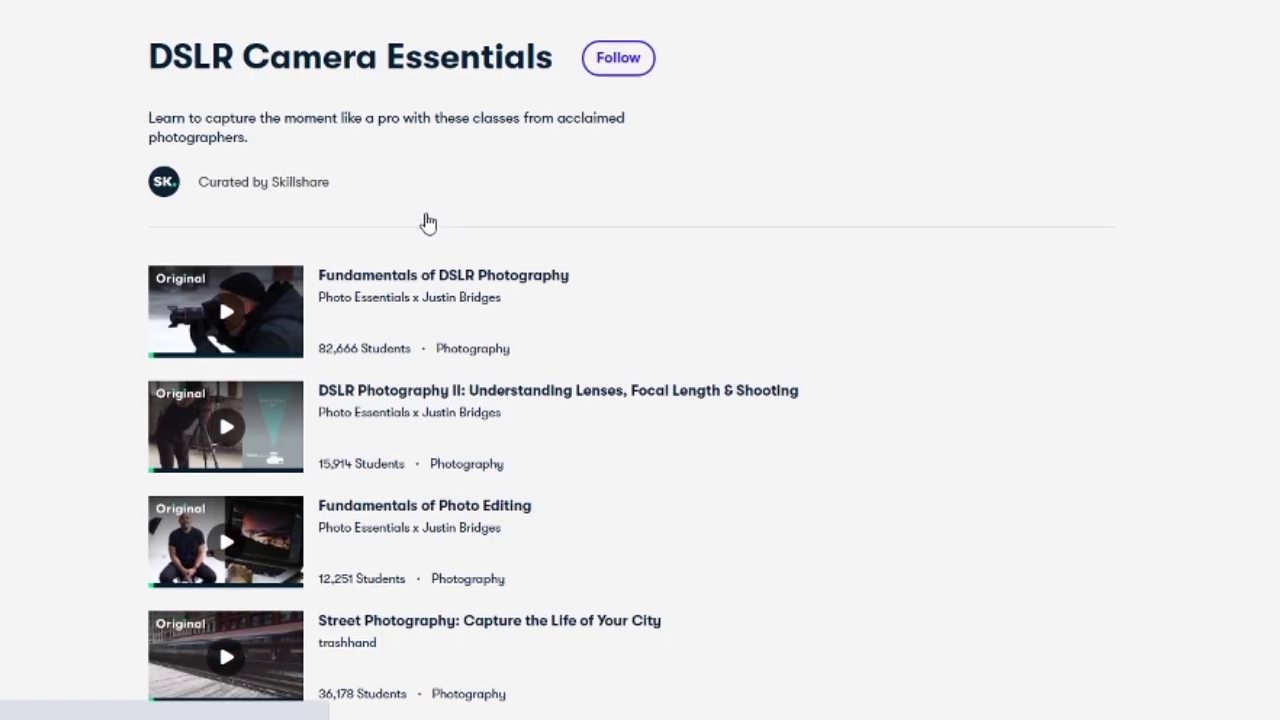
- Scroll down the class page and start the intro video
scroll(925, 340, "down", 2)
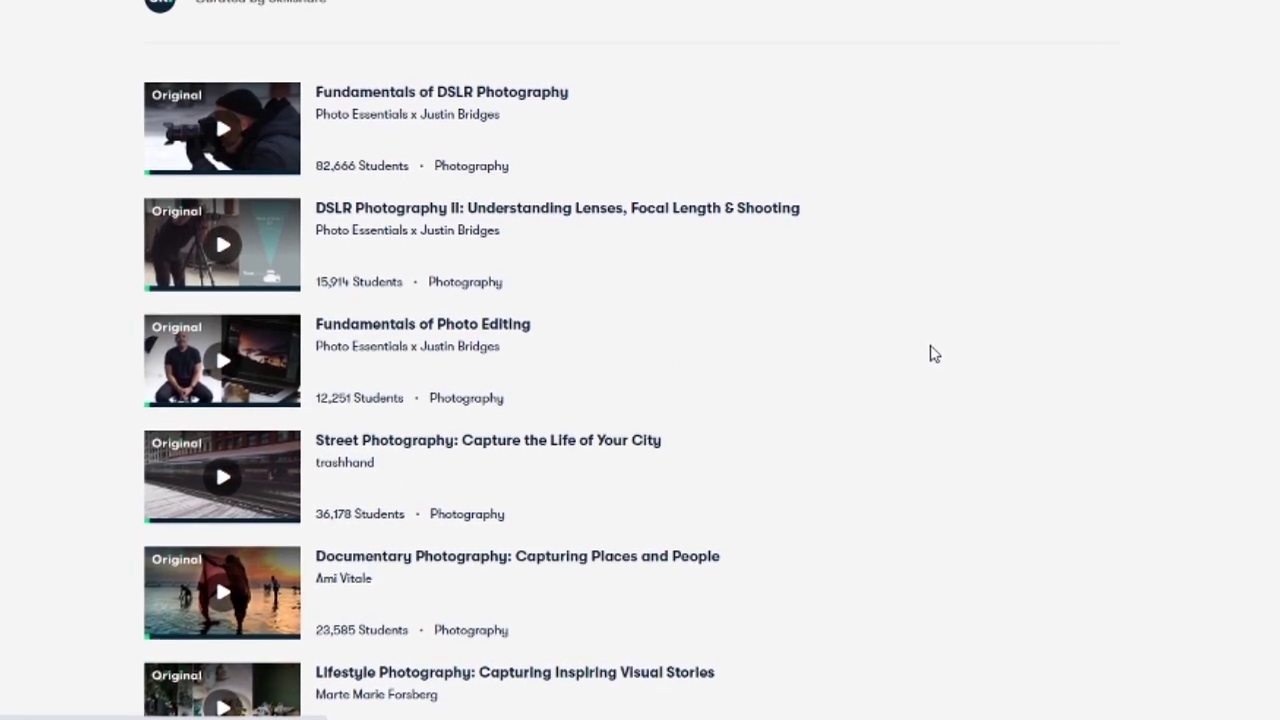
scroll(931, 353, "down", 1)
scroll(931, 362, "down", 2)
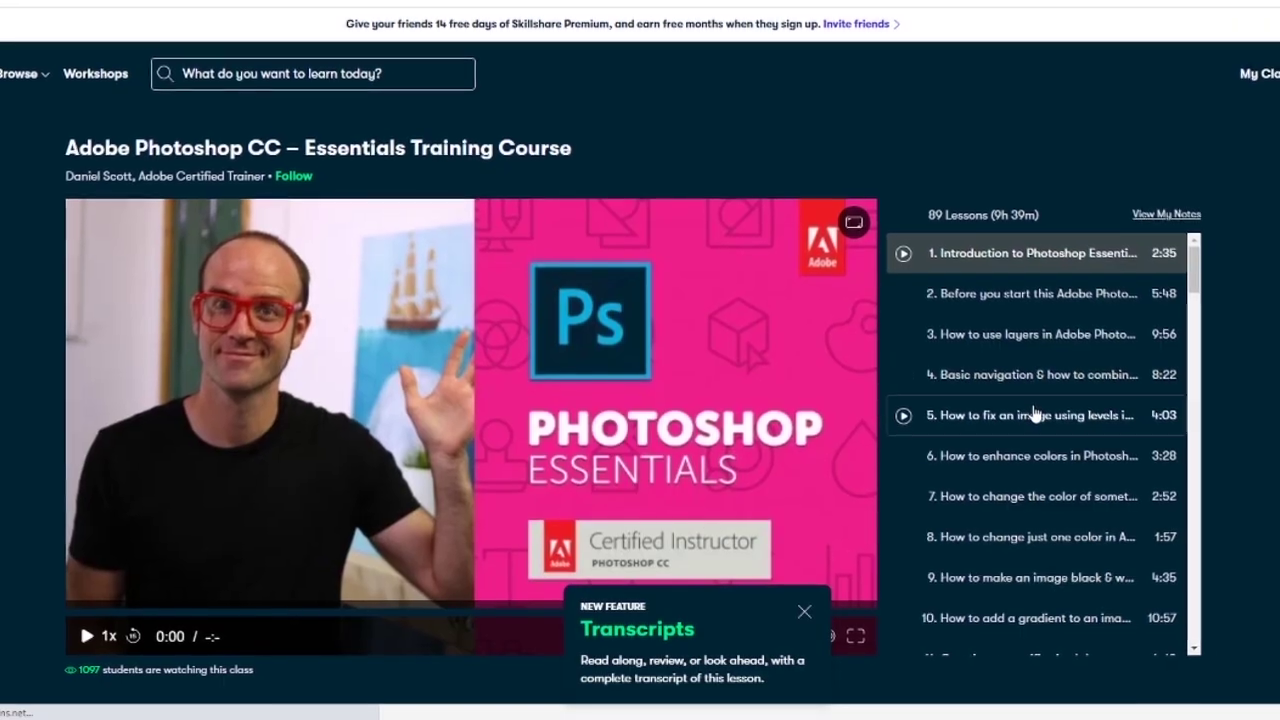
scroll(1170, 362, "down", 1)
scroll(1170, 362, "down", 3)
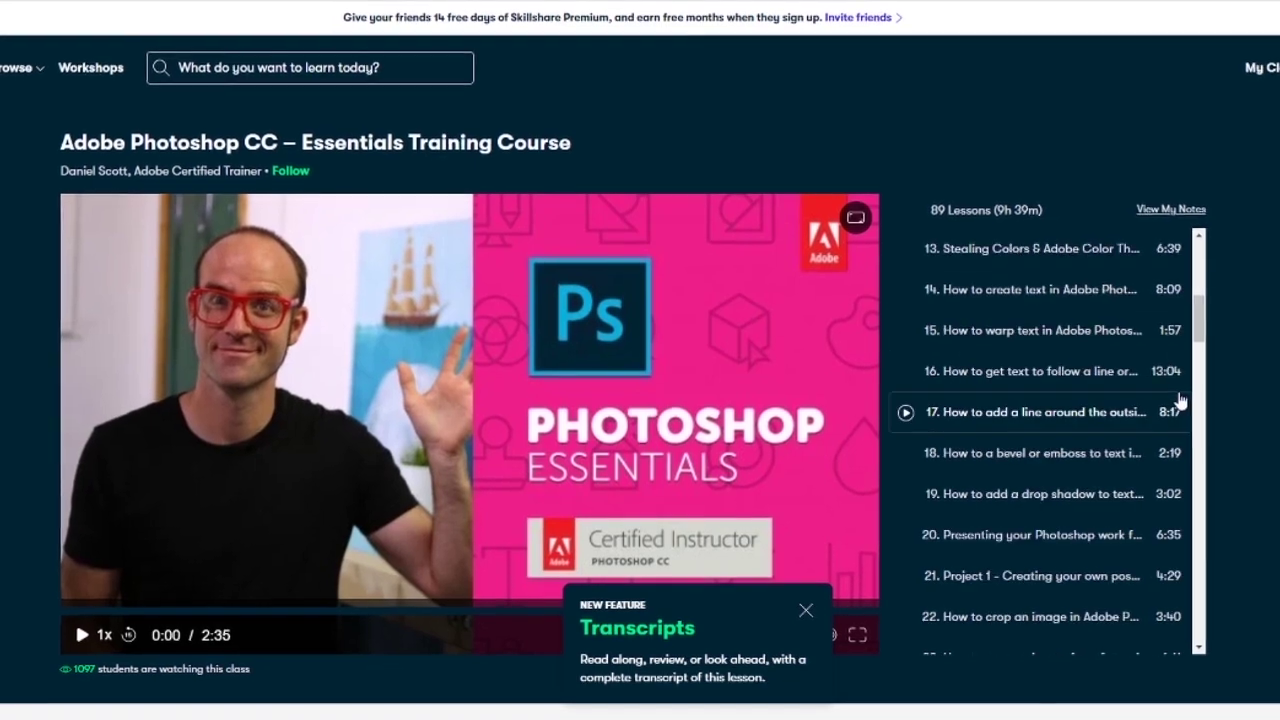
scroll(589, 320, "down", 3)
left_click(589, 320)
- Scroll through the Class Projects section of the class page
scroll(593, 320, "up", 2)
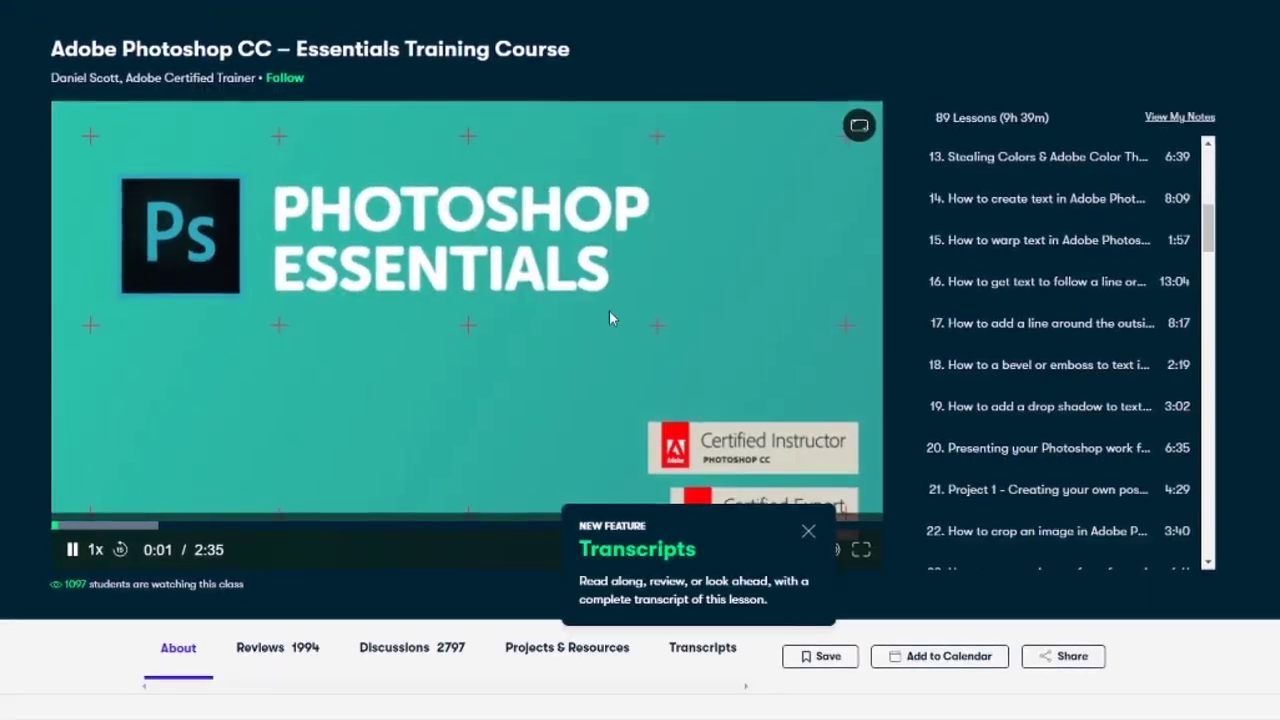
scroll(625, 299, "down", 10)
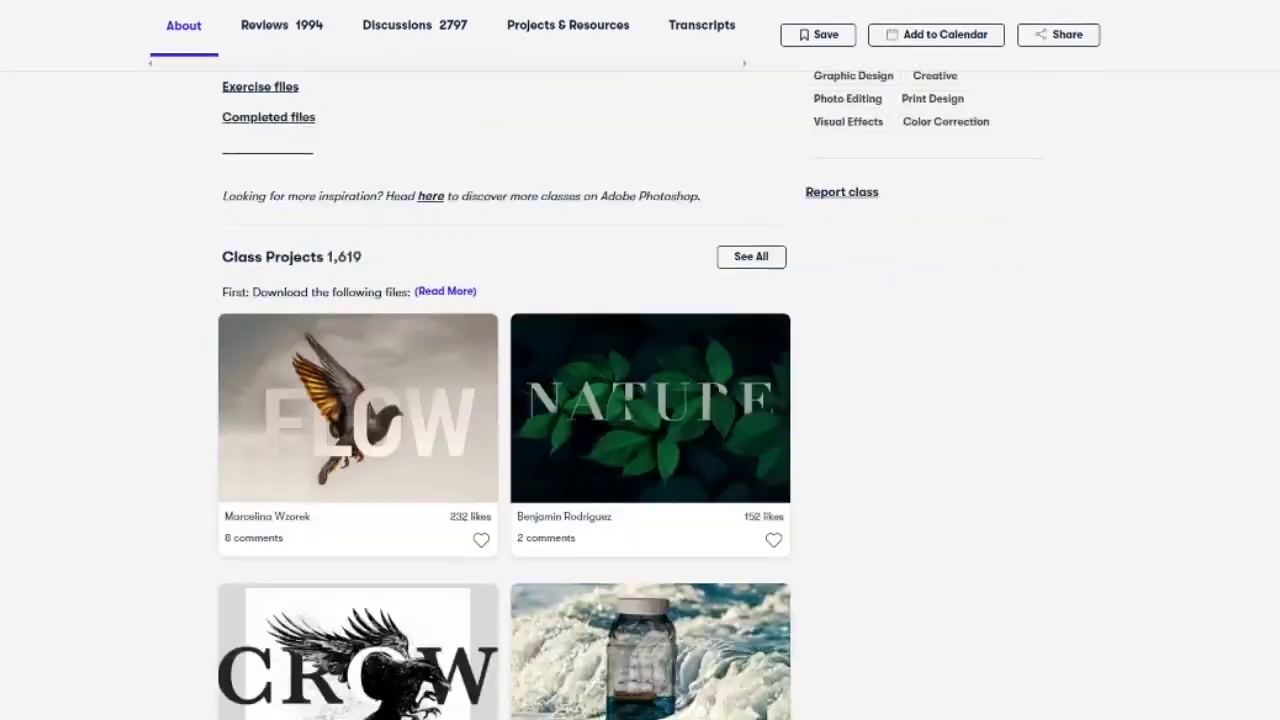
scroll(500, 400, "down", 3)
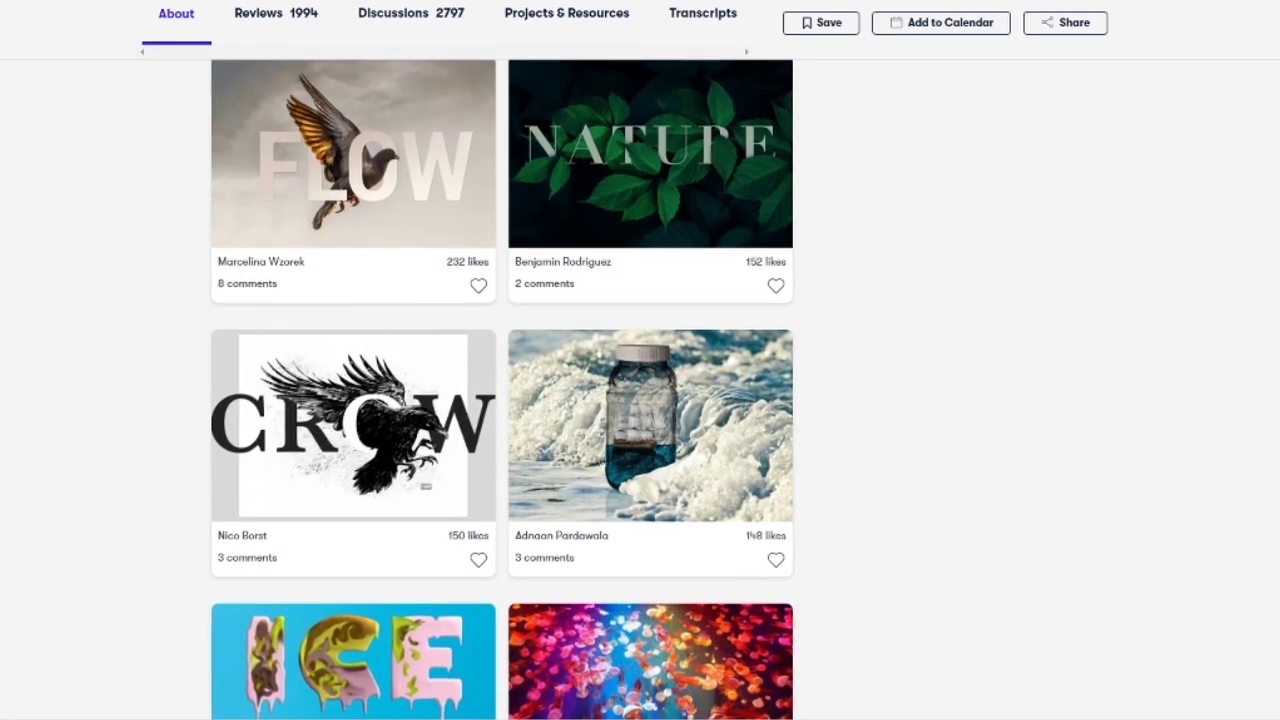
scroll(500, 400, "down", 3)
scroll(500, 400, "down", 1)
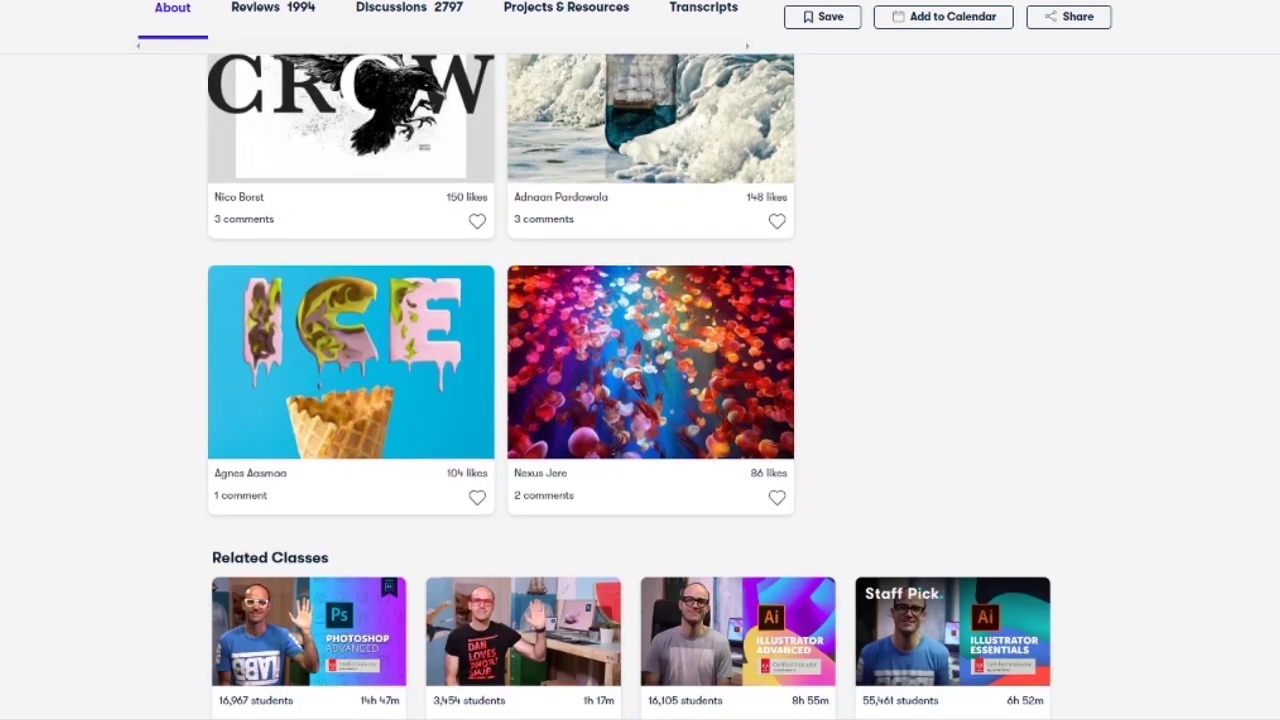
scroll(500, 400, "up", 4)
scroll(500, 400, "up", 6)
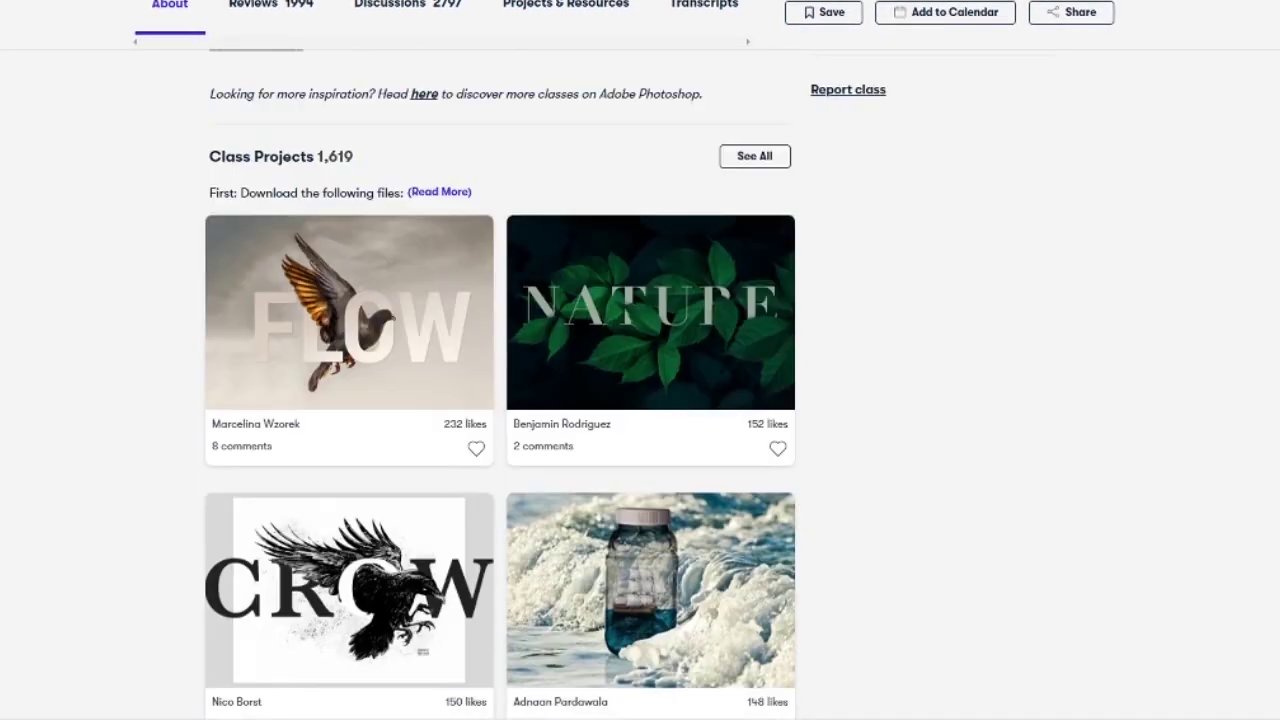
scroll(500, 400, "up", 2)
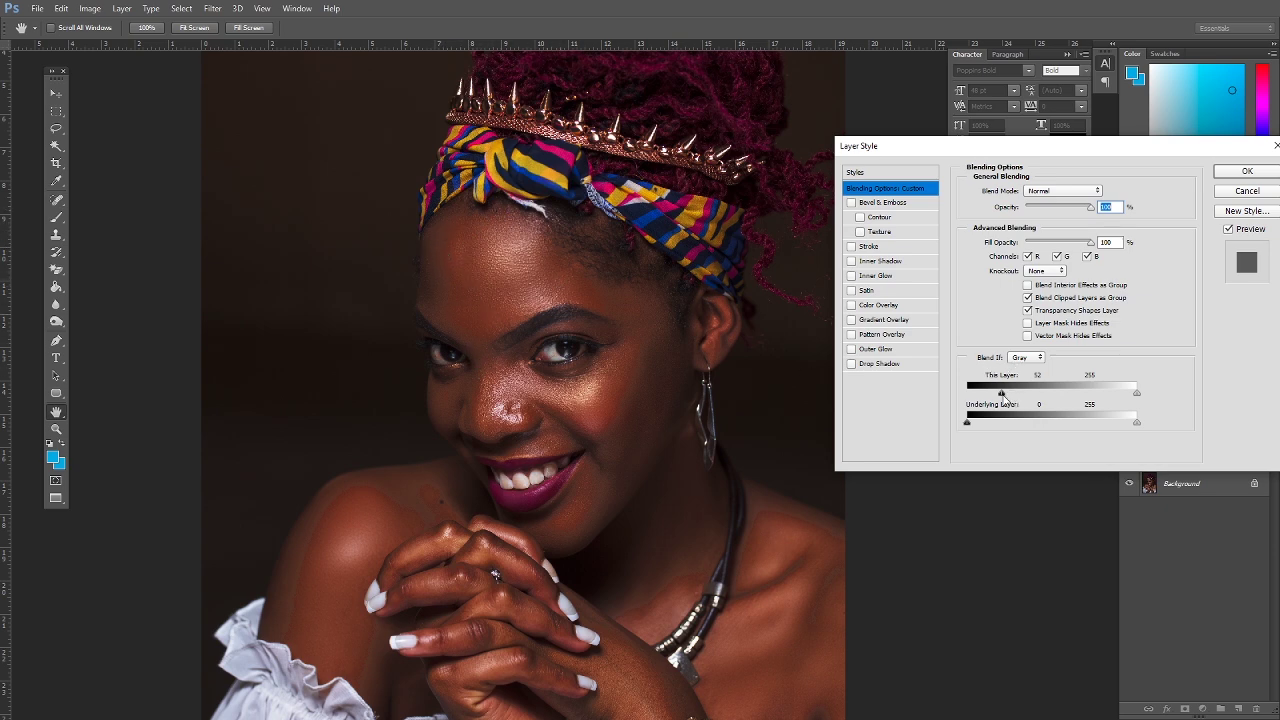
- Raise the This Layer black Blend If slider, then Alt-split it to feather shadows between 53 and 102
left_click_drag(1007, 393, 1012, 395)
key("alt")
left_click_drag(1012, 396, 1039, 397)
left_click_drag(1040, 396, 1038, 395)
left_click_drag(1039, 395, 1003, 393)
left_click_drag(1023, 396, 1035, 398)
- Apply the Layer Style and toggle Curves 1 visibility to compare before and after
left_click(1249, 173)
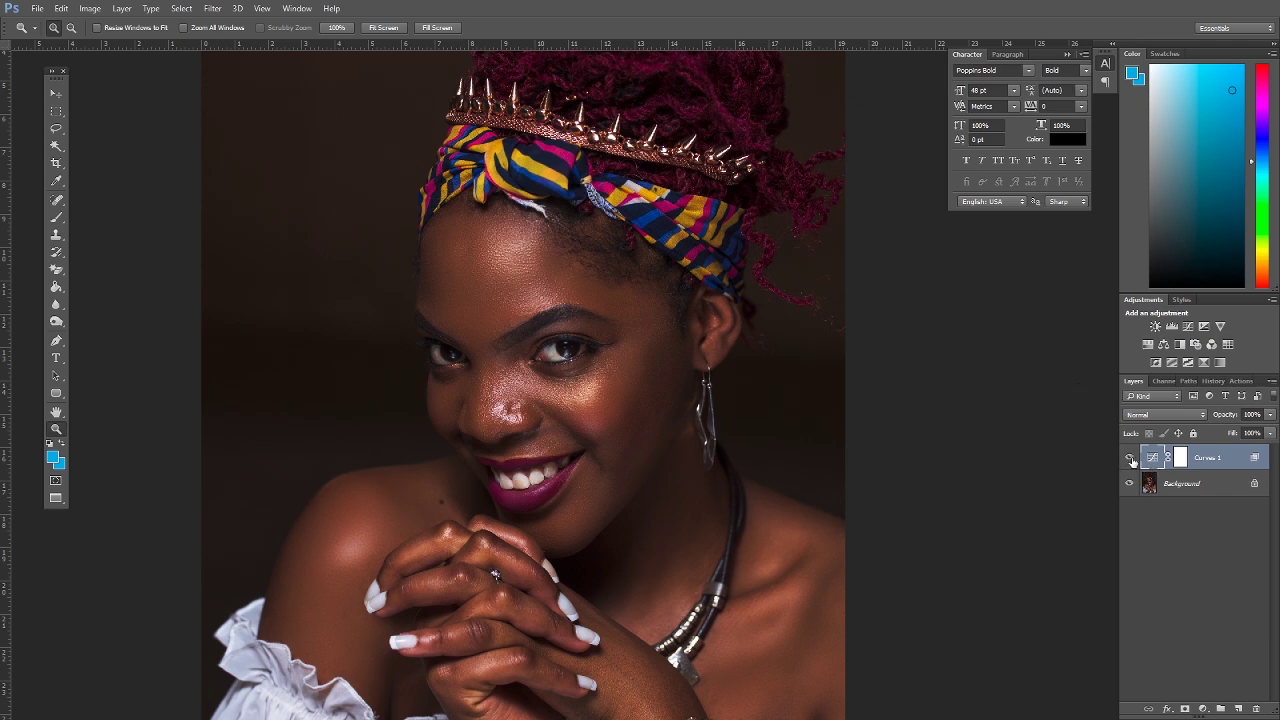
left_click(1131, 459)
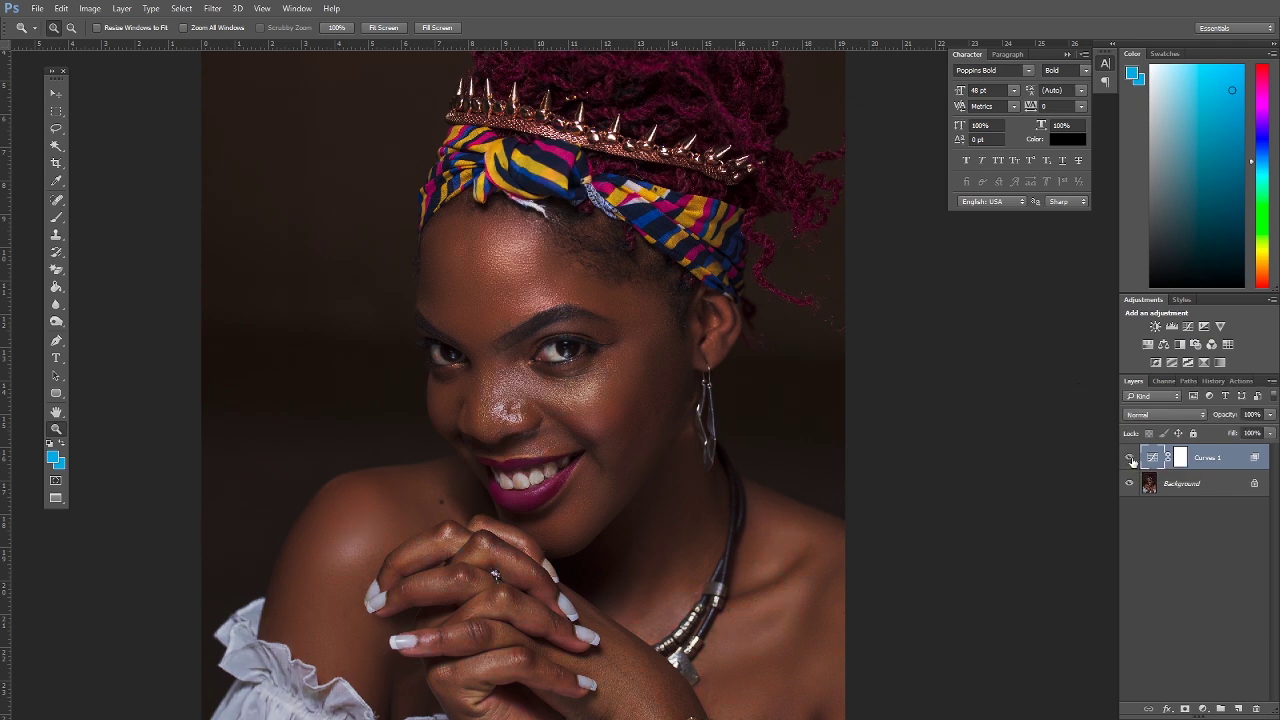
left_click(1131, 459)
left_click(1131, 459)
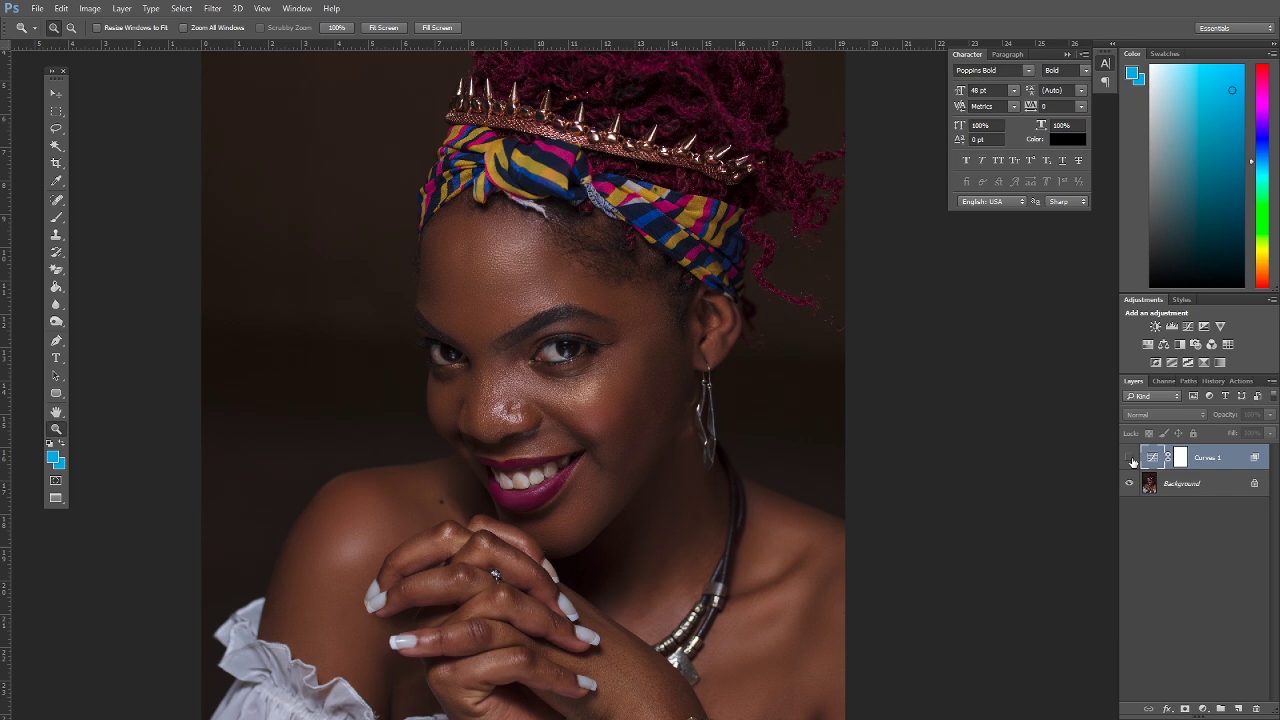
left_click(1131, 459)
left_click(1131, 459)
left_click(1131, 459)
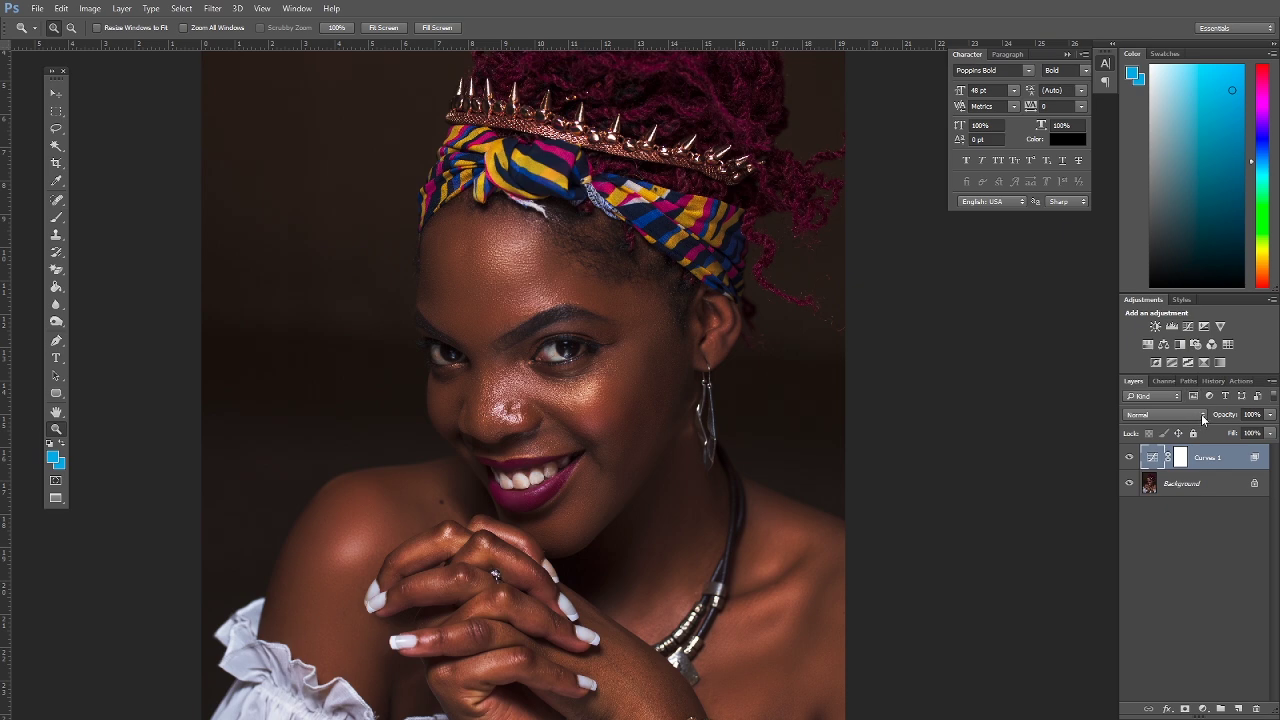
- Try Soft Light blend mode on Curves 1, then revert it to Normal
left_click(1201, 414)
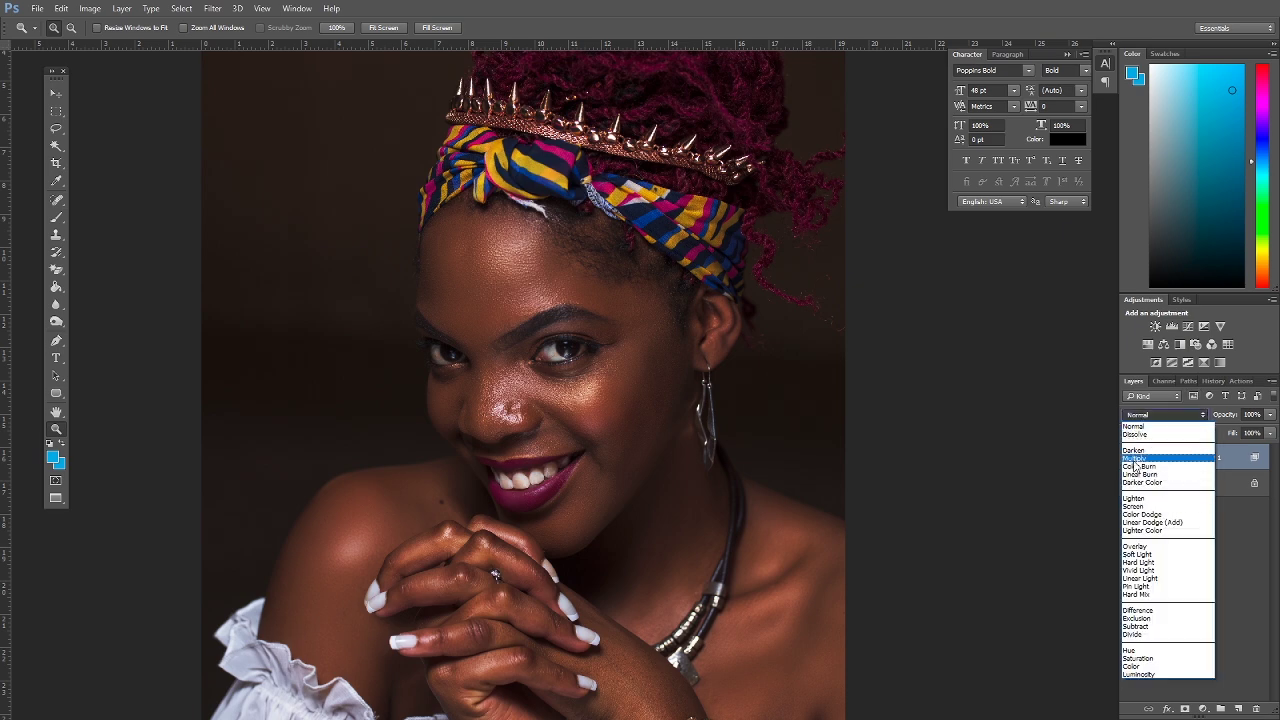
left_click(1136, 554)
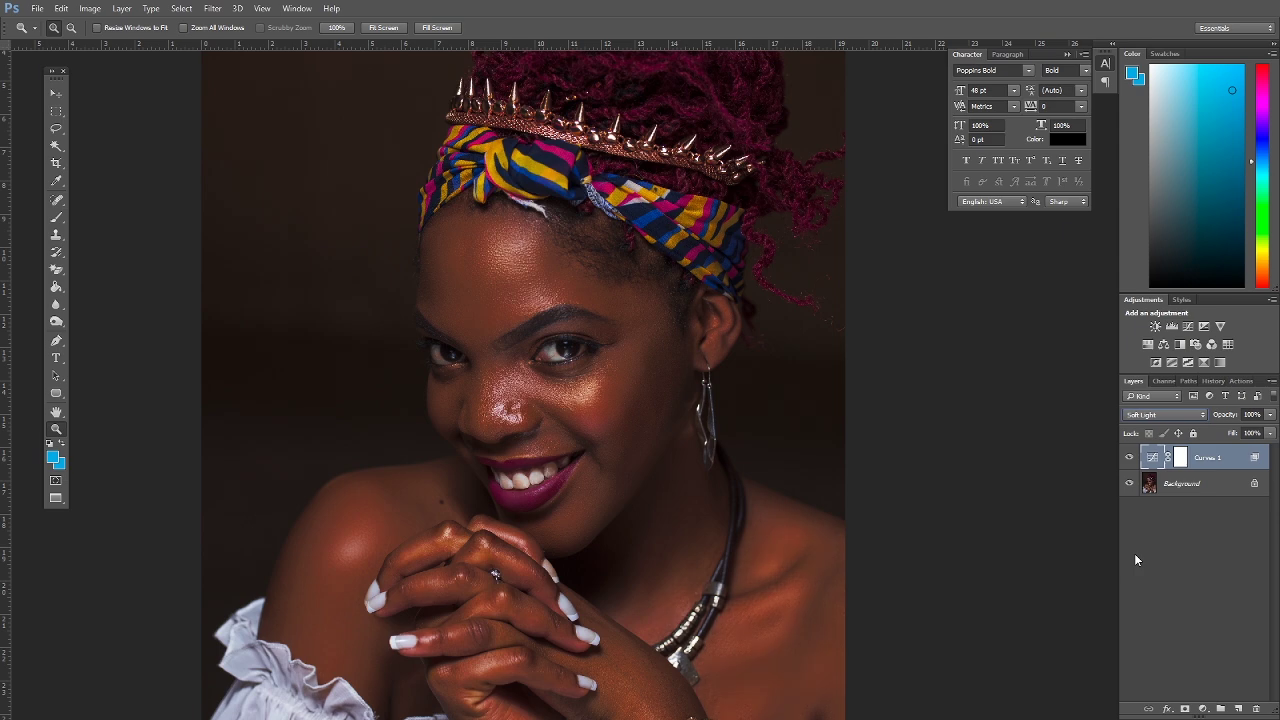
left_click(1200, 414)
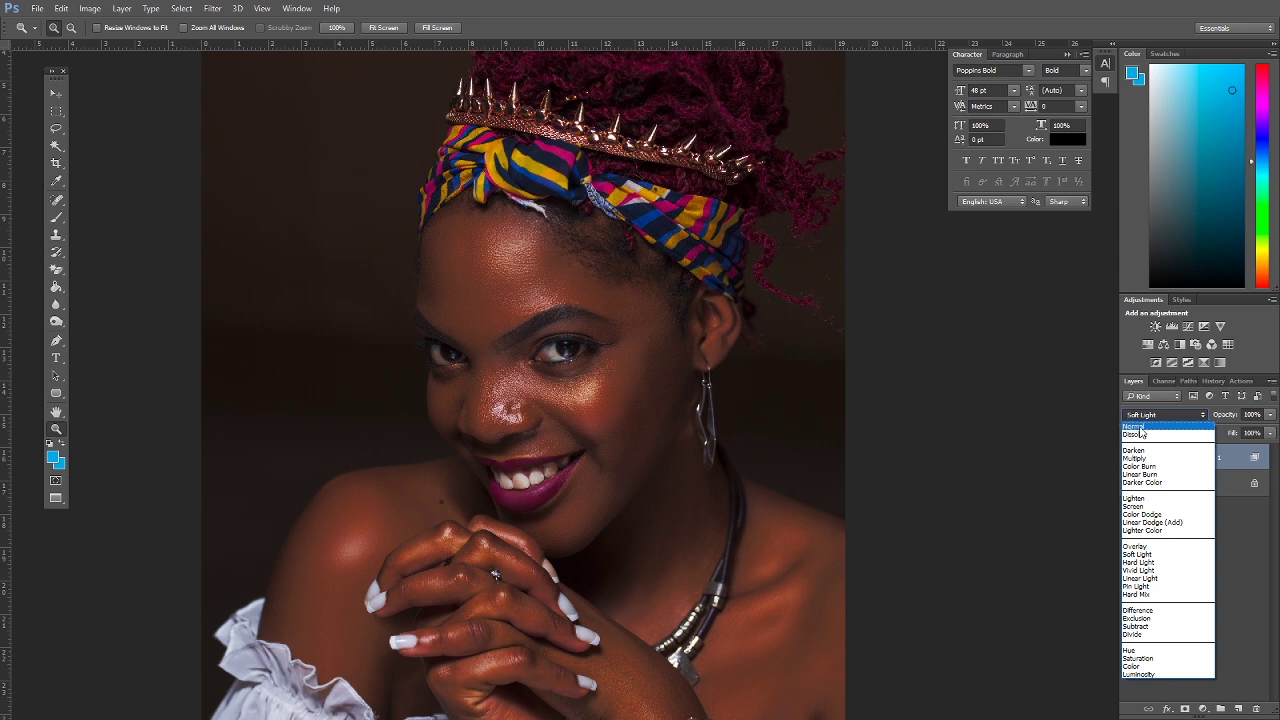
left_click(1139, 428)
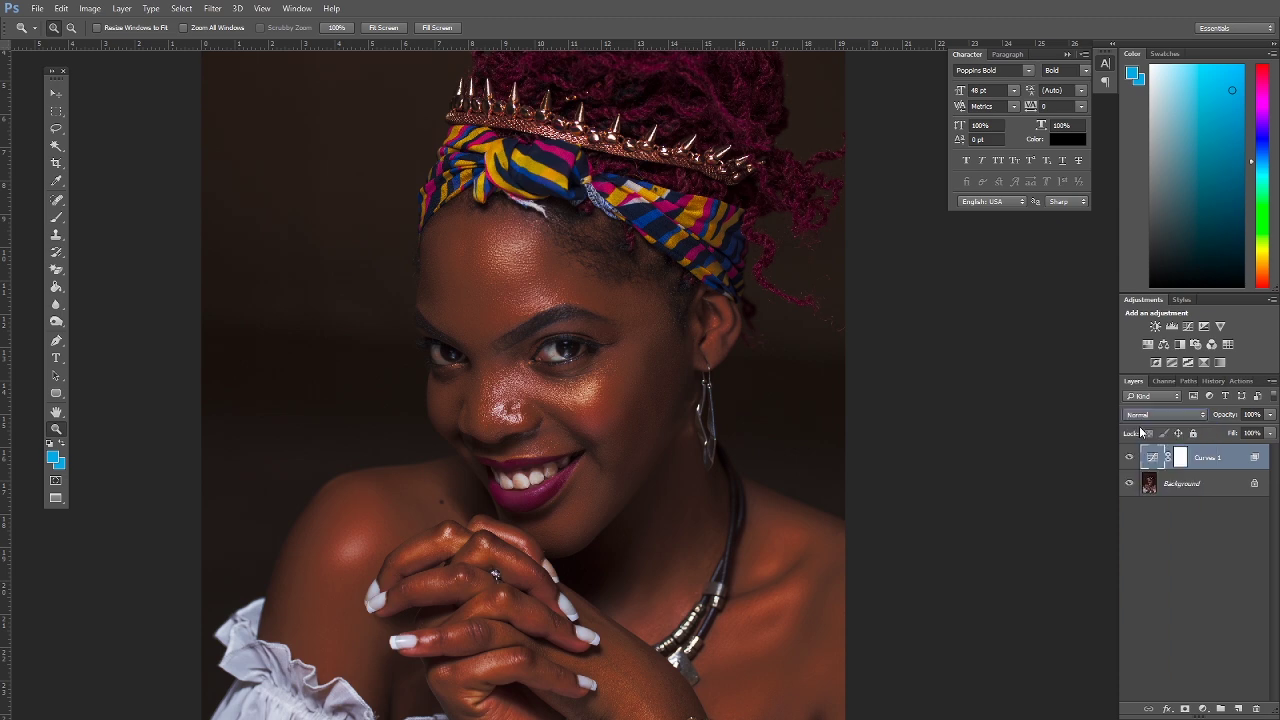